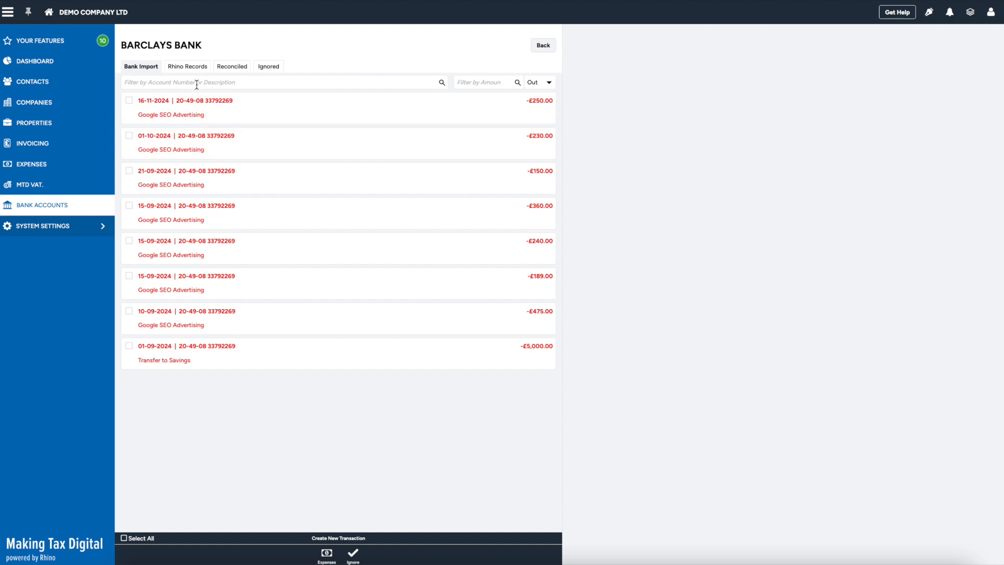
- Filter the outgoing bank transactions by "Google" and select the four dated 10-09-2024 and 15-09-2024
left_click(194, 82)
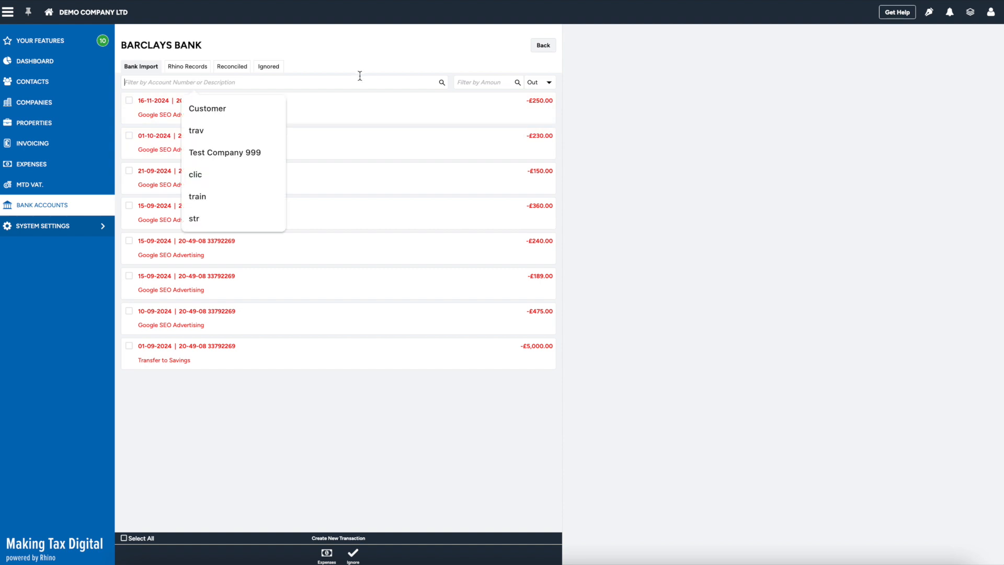
type("Google")
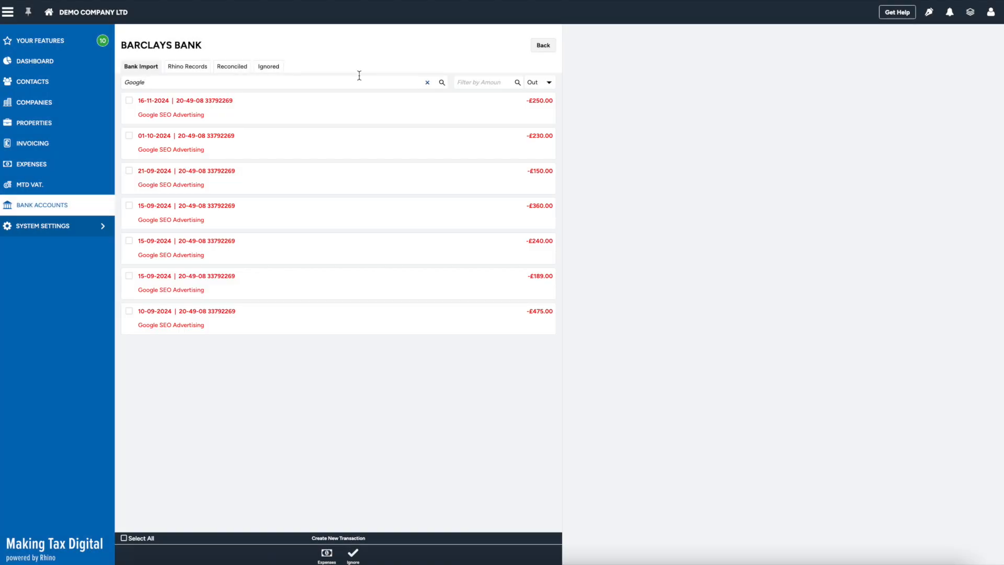
left_click(130, 312)
left_click(130, 276)
left_click(130, 240)
left_click(129, 206)
- Create bulk expenses and matching payments for the selected transactions as Advertising / Marketing, with 20% VAT included and the narrative "GOOGLE:"
left_click(328, 554)
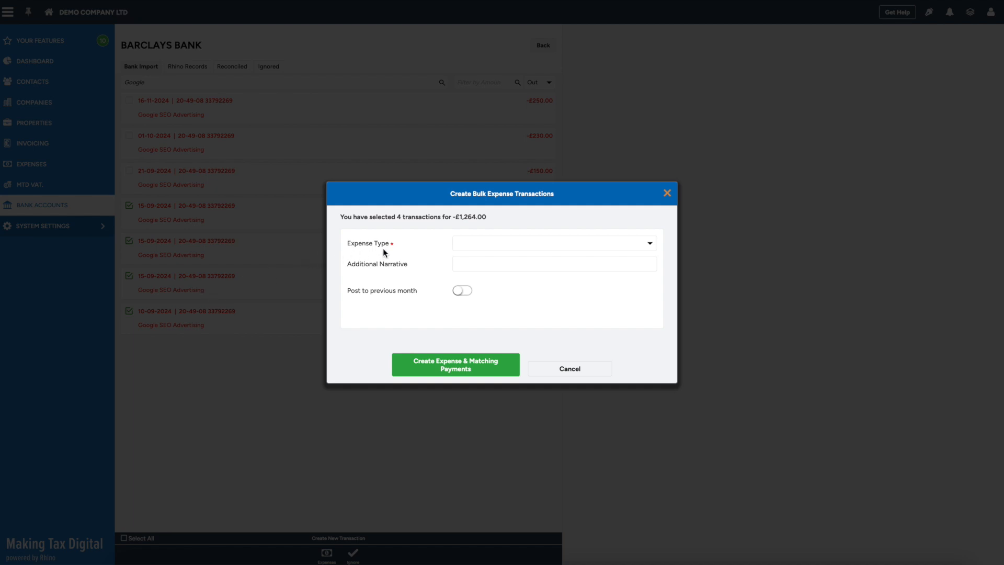
left_click(475, 244)
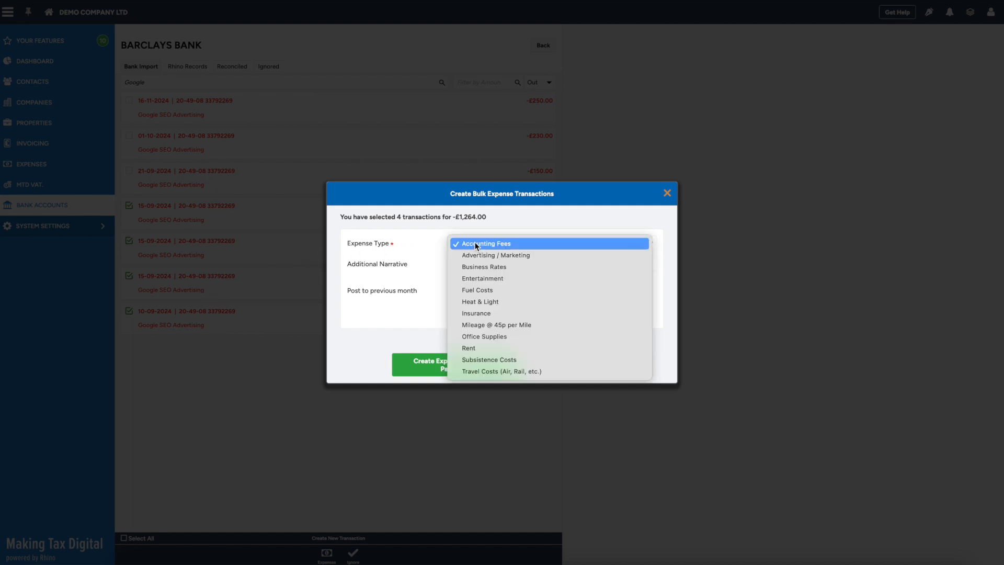
left_click(522, 255)
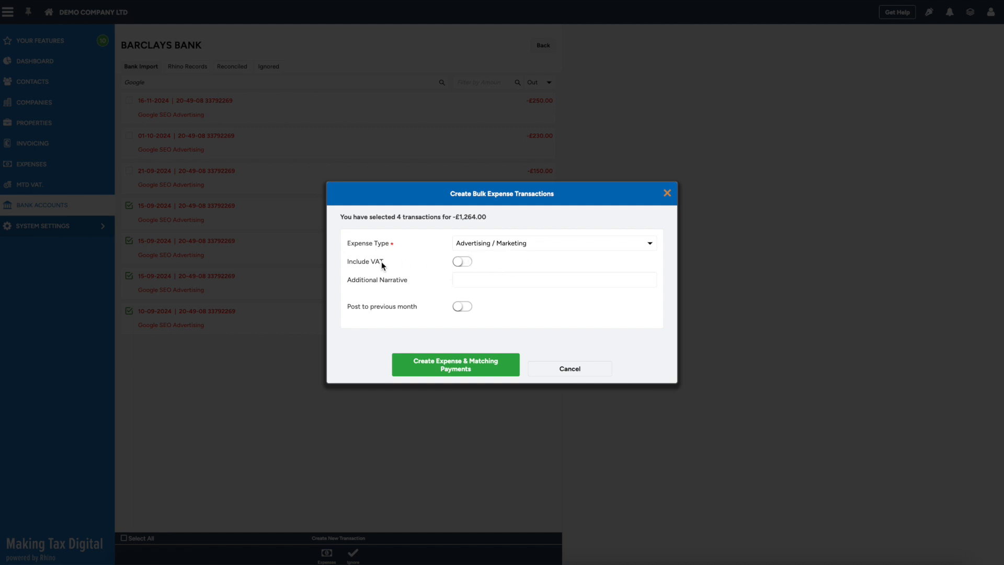
left_click(470, 264)
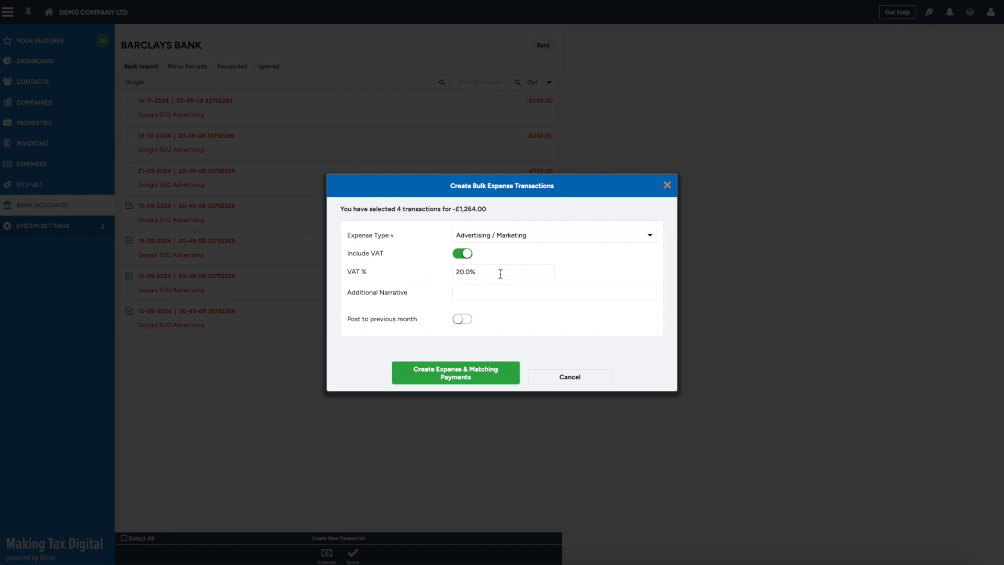
left_click(484, 292)
type("GOOGLE:")
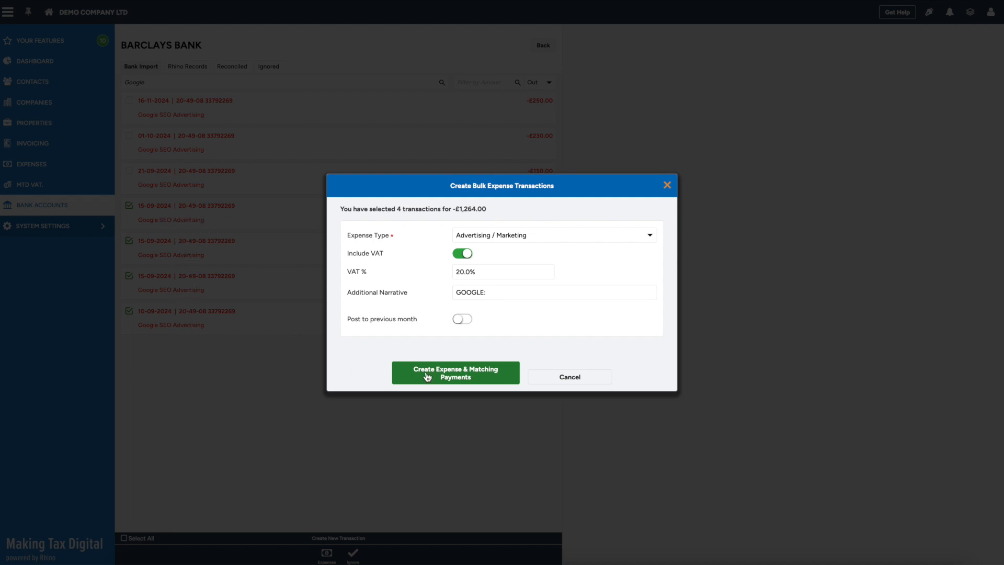
left_click(463, 382)
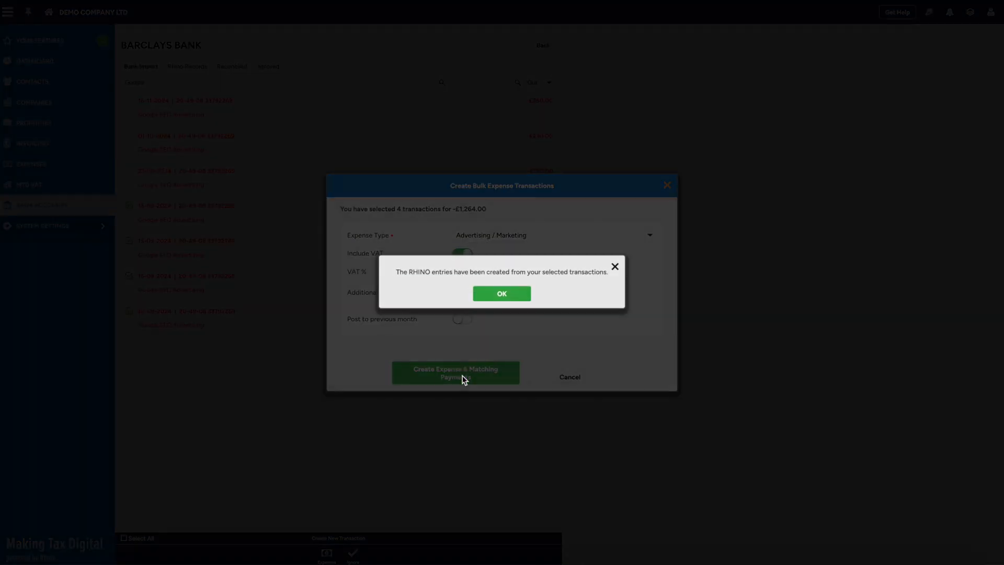
left_click(513, 293)
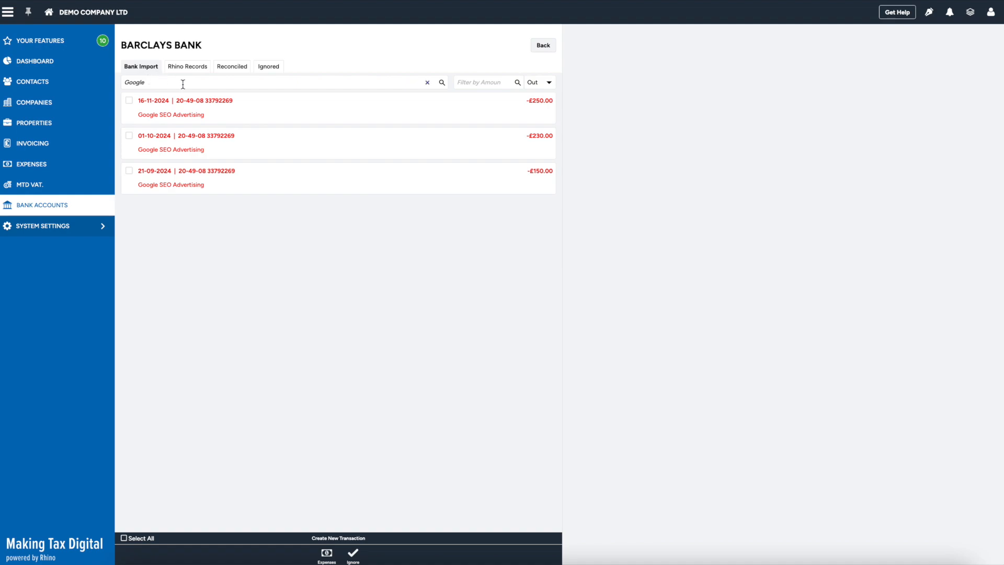
- Examine the match of the reconciled £240.00 Google transaction and the £189.00 advertising expense among the dashboard's September 2024 expenses
left_click(233, 67)
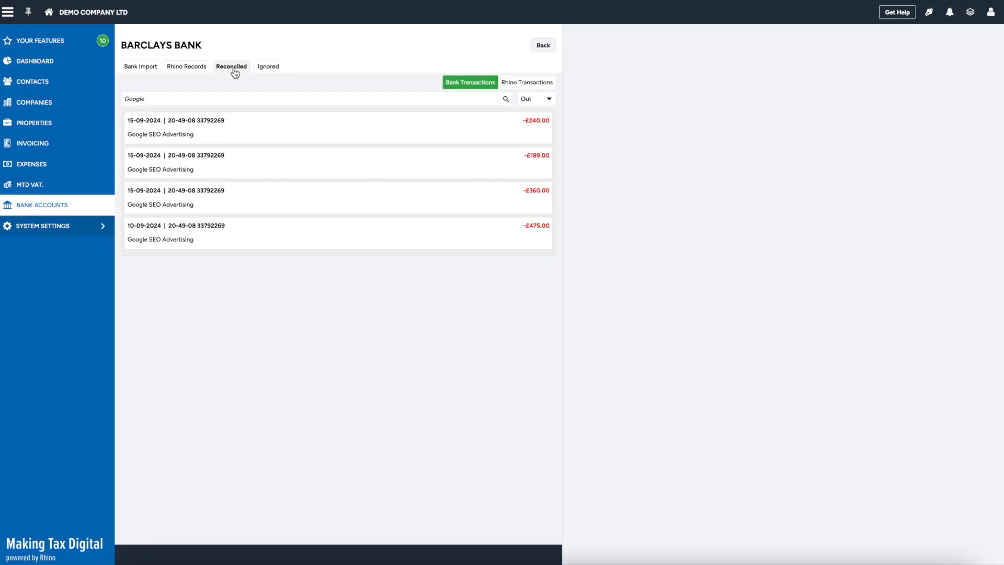
left_click(239, 140)
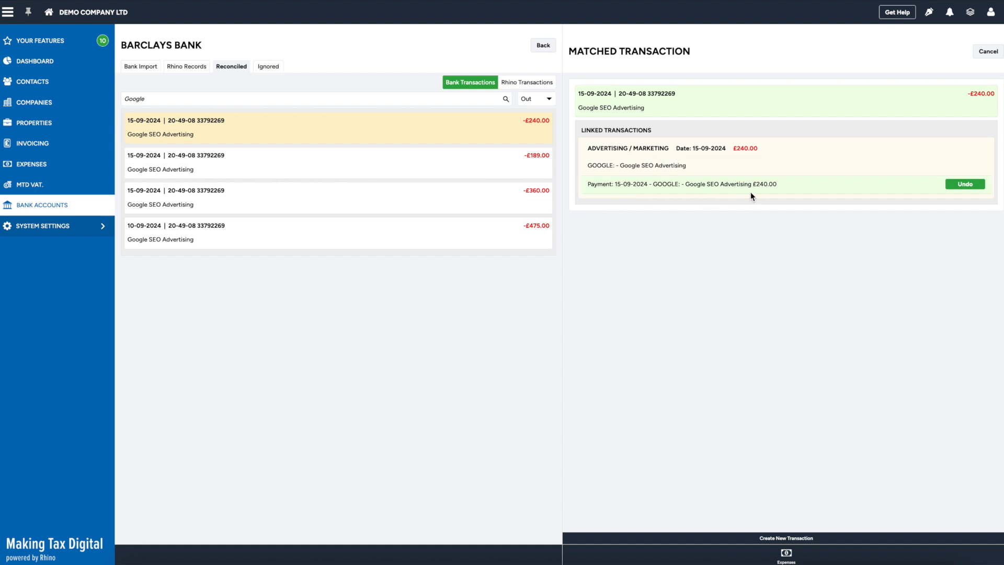
left_click(47, 67)
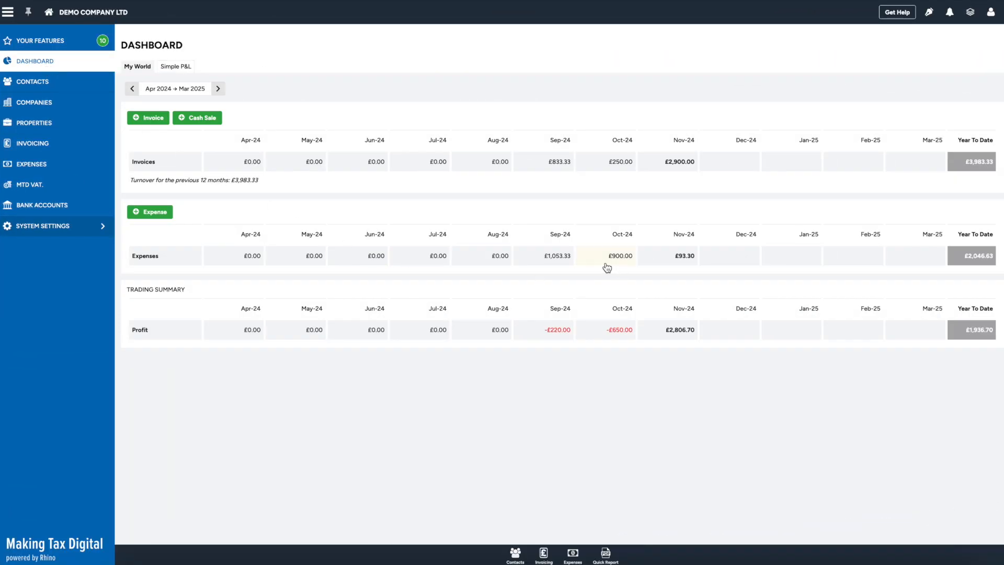
left_click(565, 258)
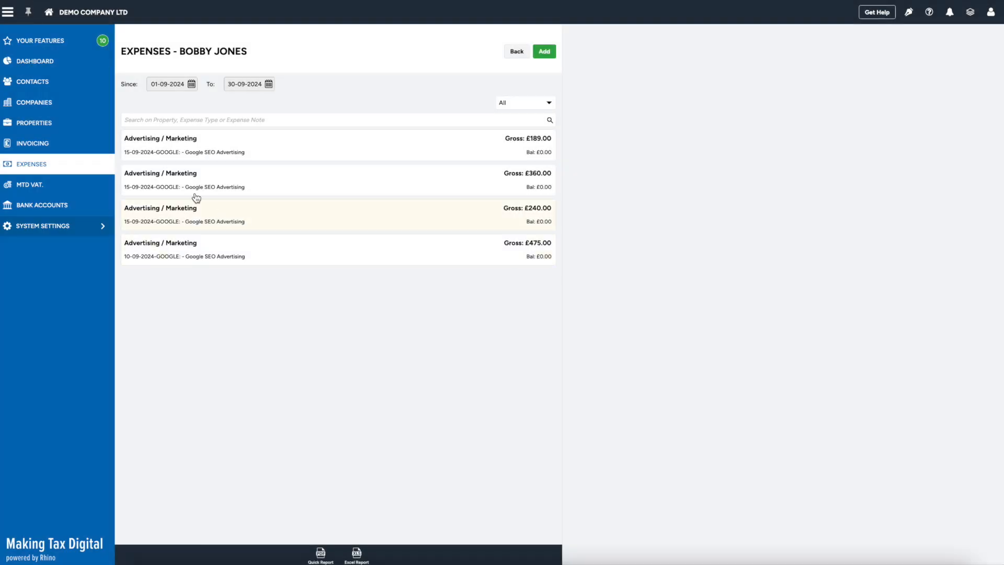
left_click(471, 152)
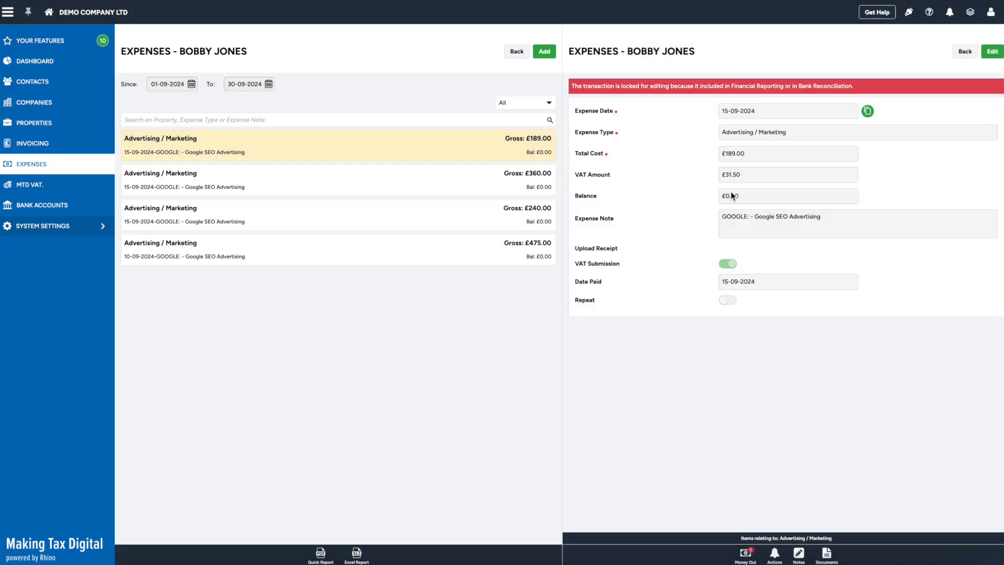
- Reopen the Barclays Bank reconciliation and filter its unreconciled transactions to outgoing ones containing "Google"
left_click(45, 207)
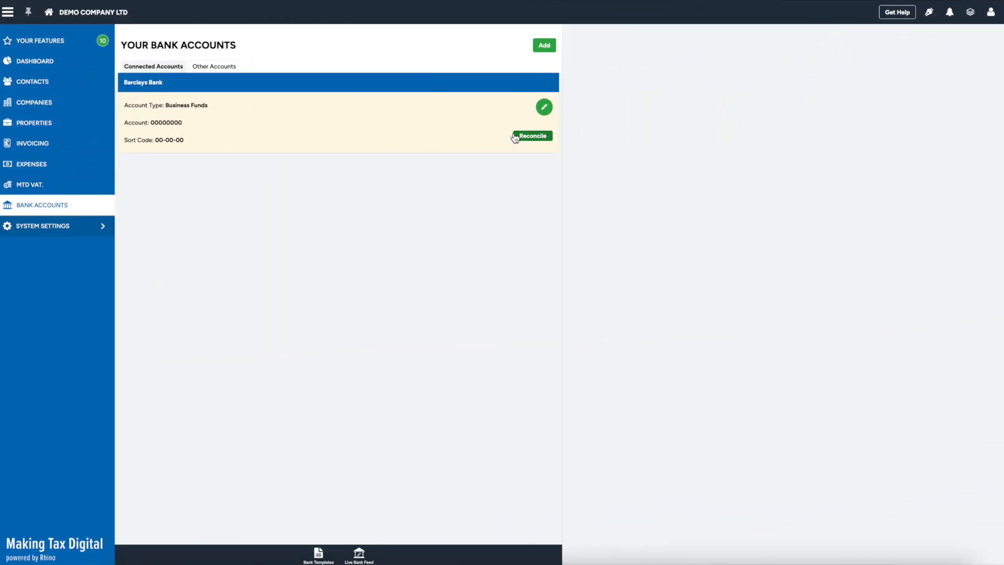
left_click(532, 136)
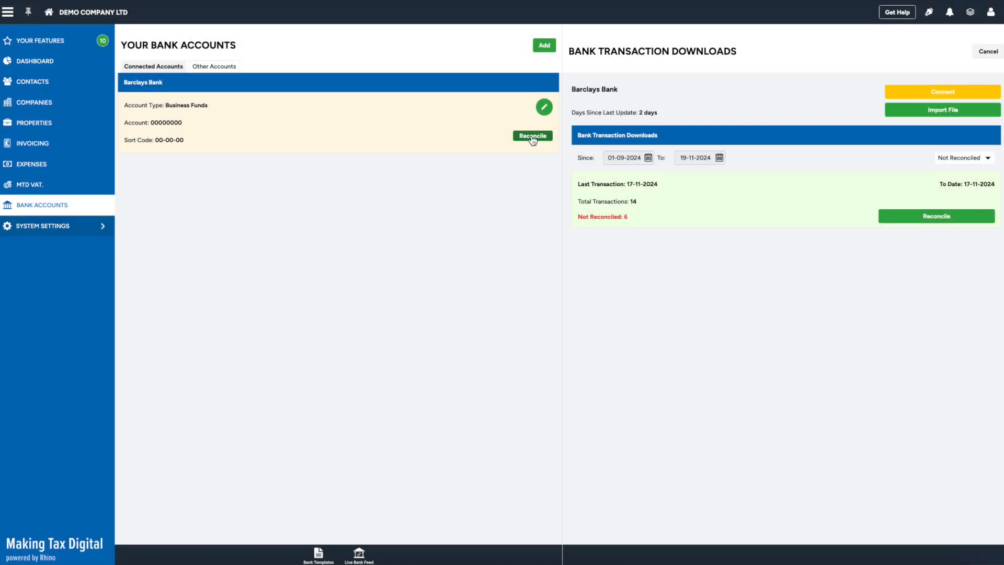
left_click(934, 220)
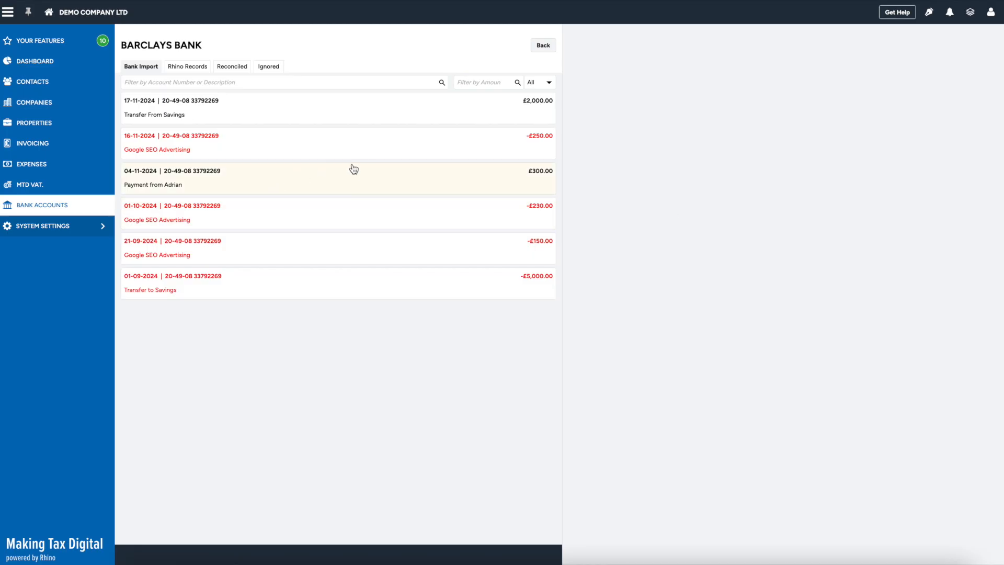
left_click(550, 82)
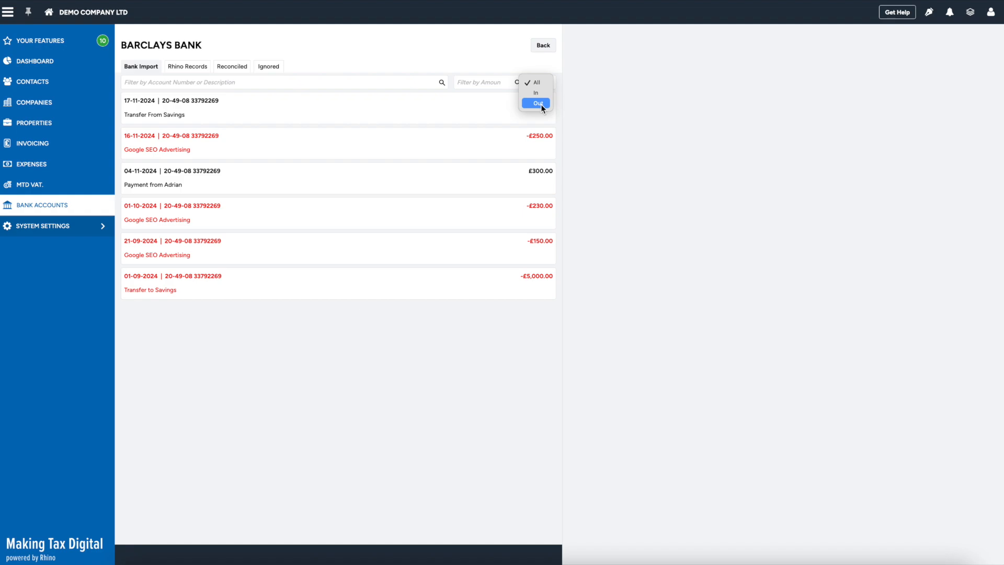
left_click(539, 104)
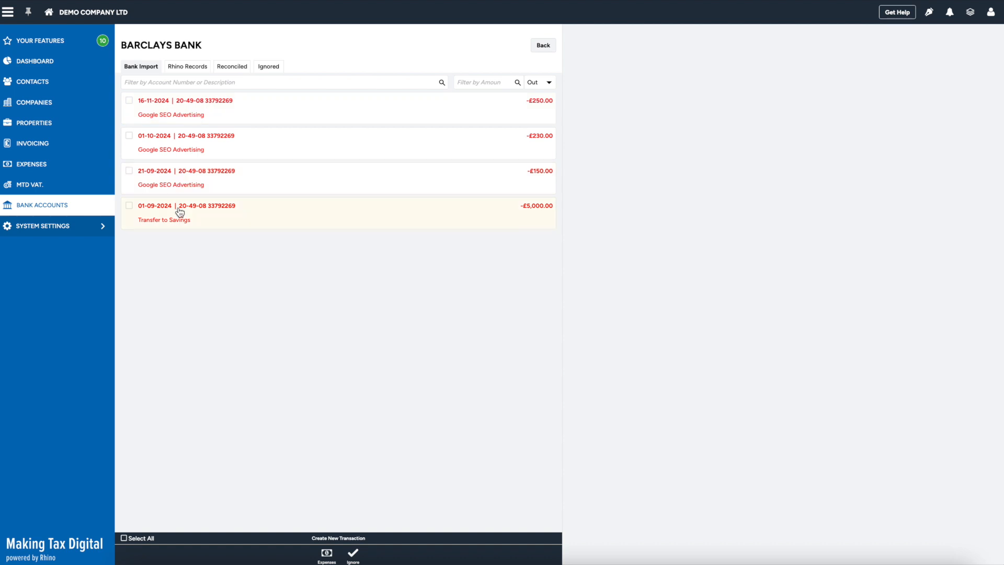
left_click(198, 83)
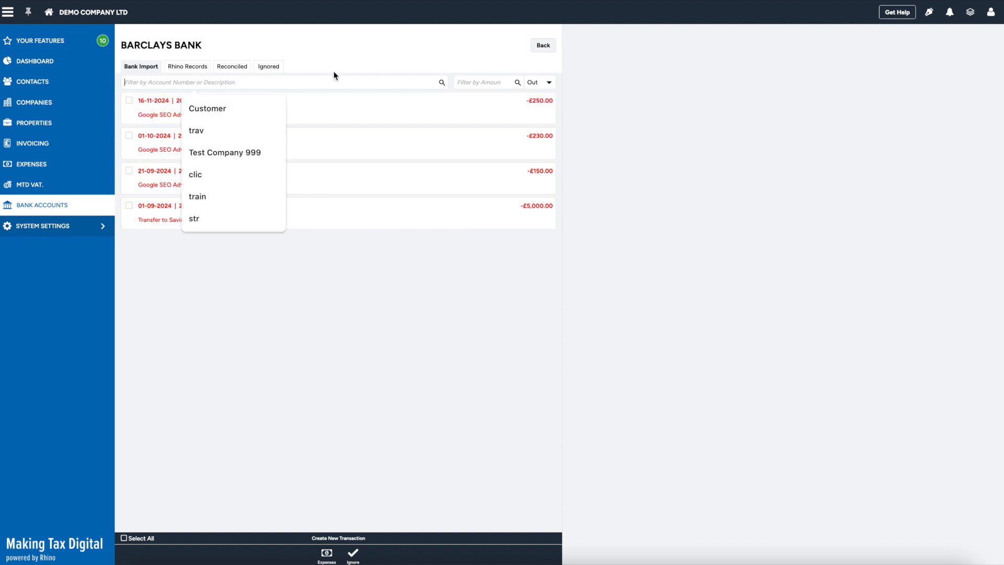
type("Go")
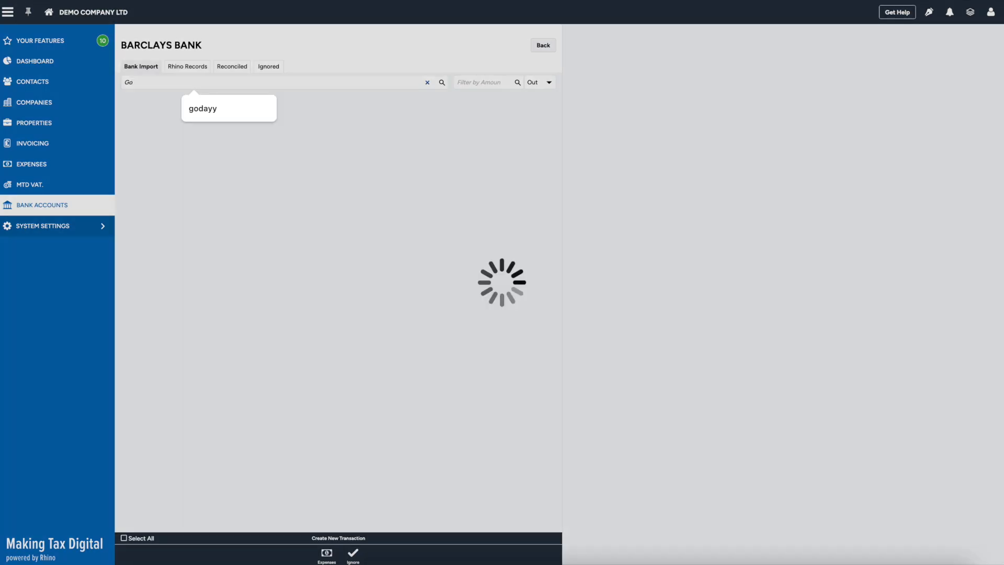
type("ogle")
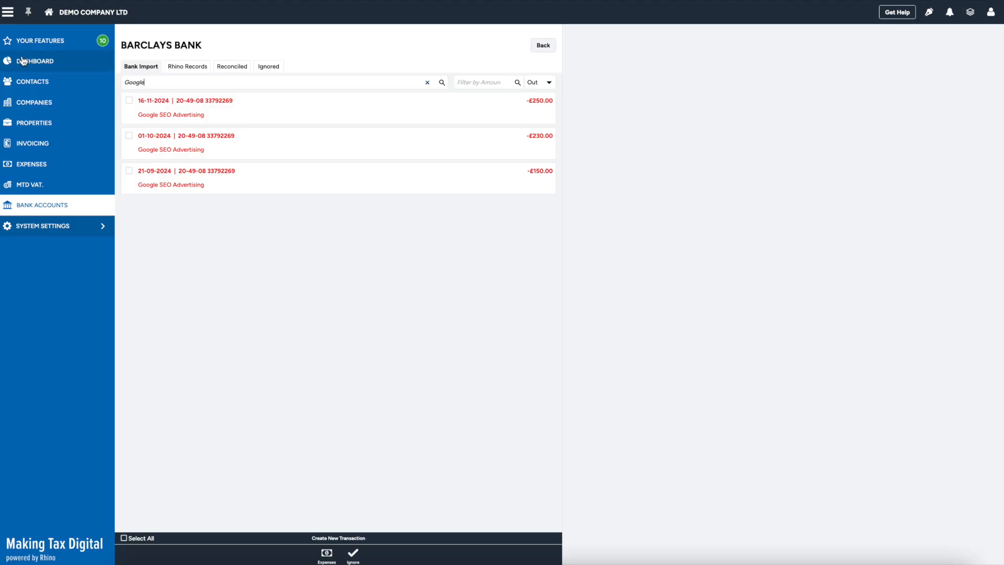
- Select all the filtered Google transactions and create bulk Advertising / Marketing expenses with matching payments, 20% VAT and narrative "GOOGLE:"
left_click(124, 538)
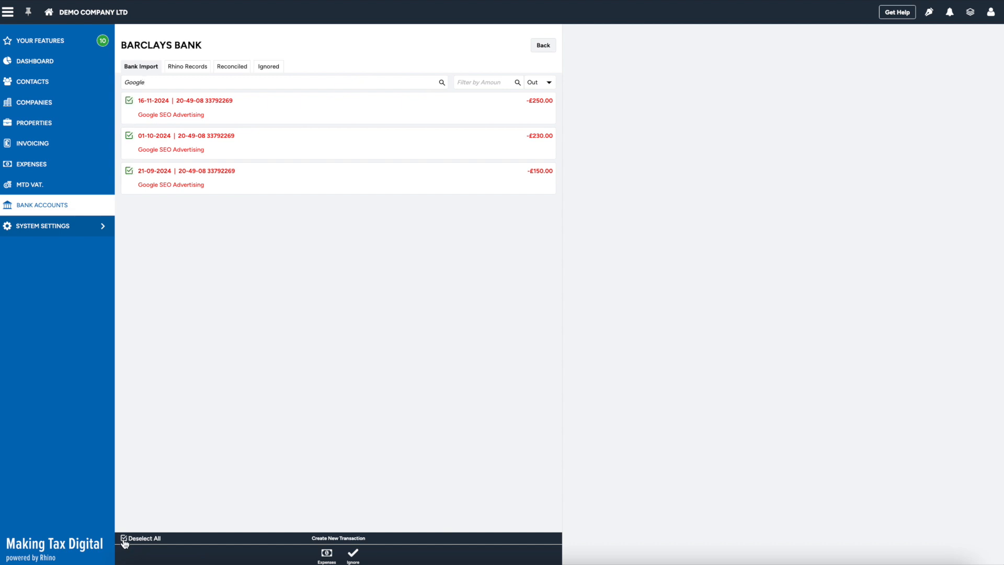
left_click(327, 554)
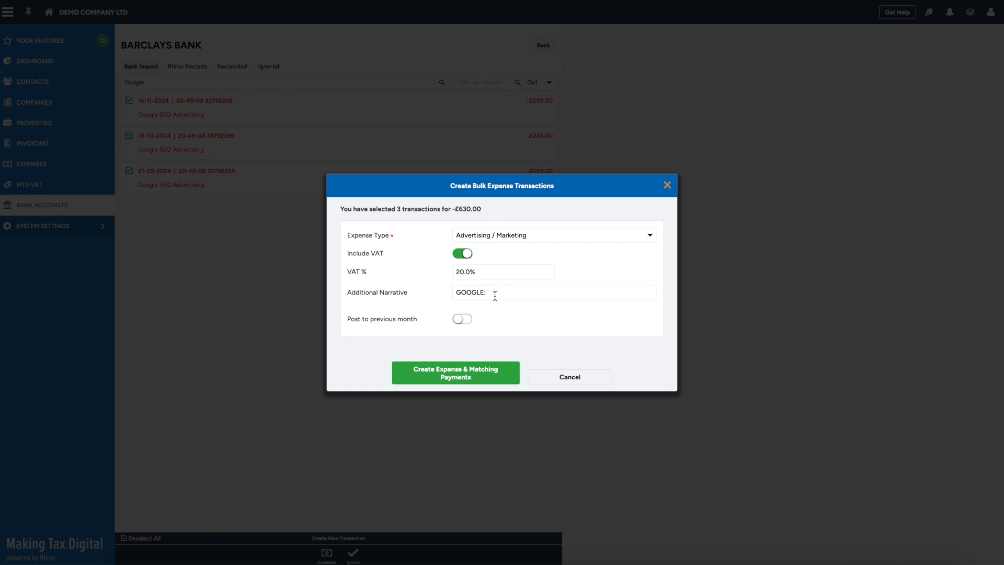
left_click(460, 378)
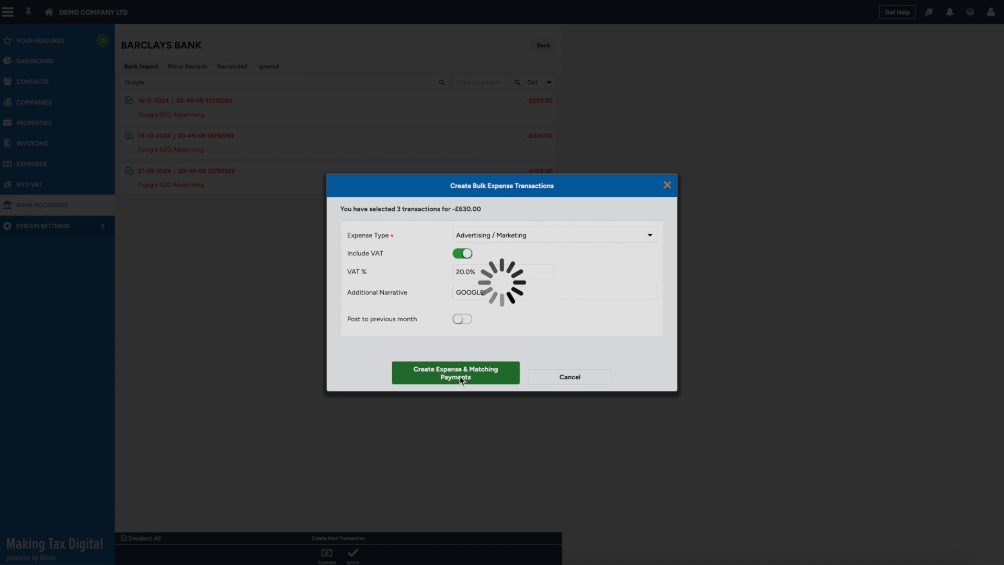
left_click(502, 295)
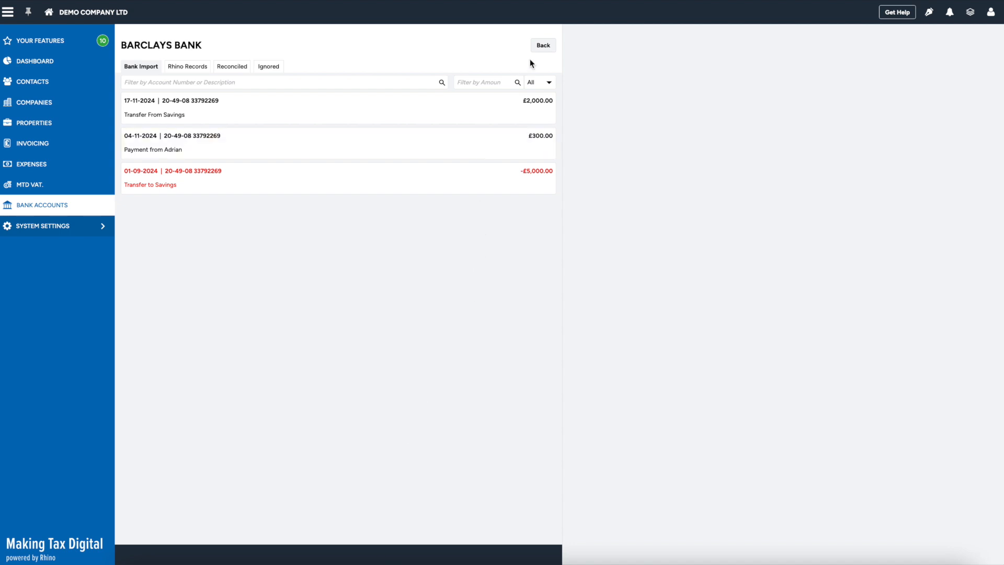
- Compare the remaining incoming and outgoing bank transactions by switching the direction filter between In and Out, finishing on In
left_click(548, 83)
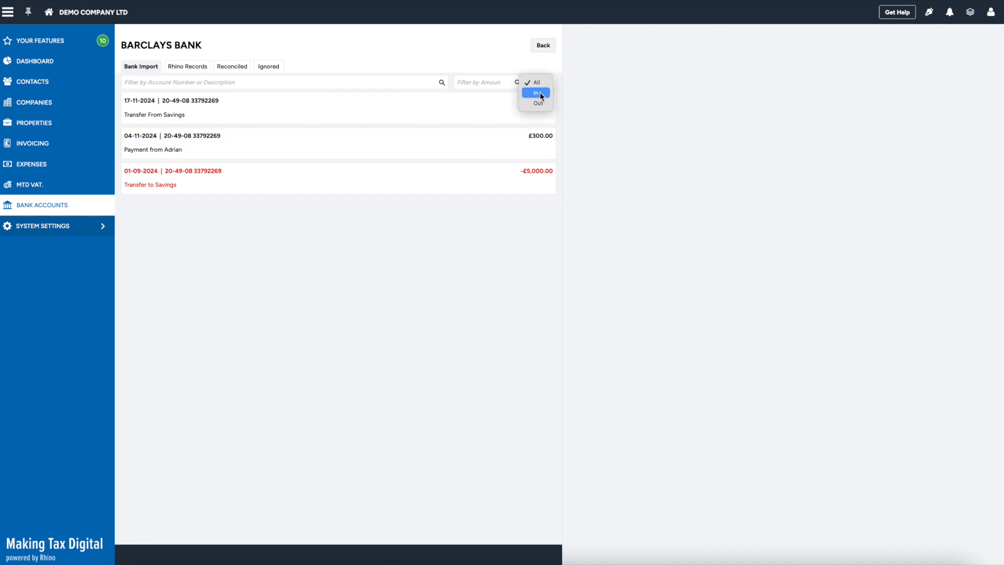
left_click(536, 93)
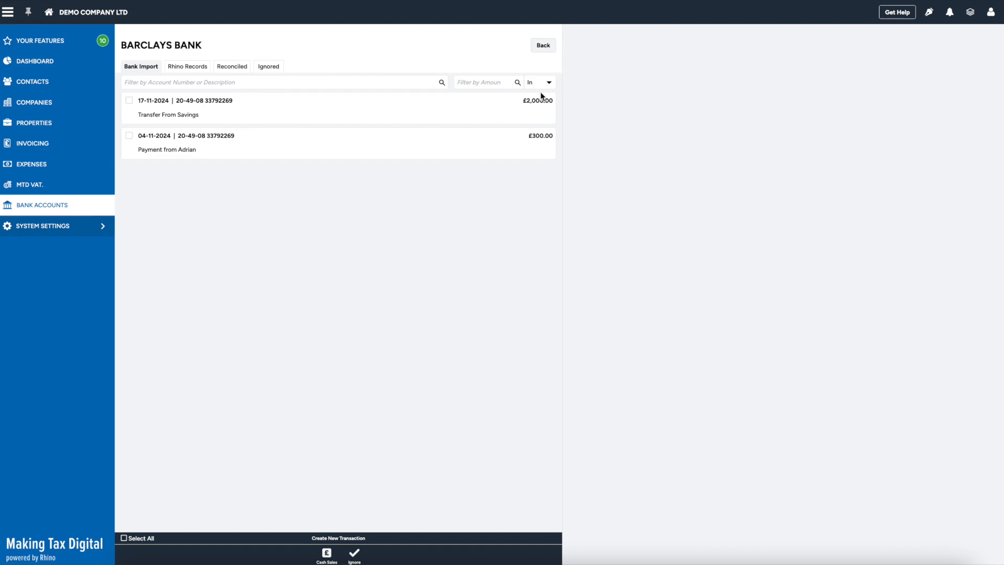
left_click(543, 84)
left_click(542, 86)
left_click(545, 84)
left_click(543, 93)
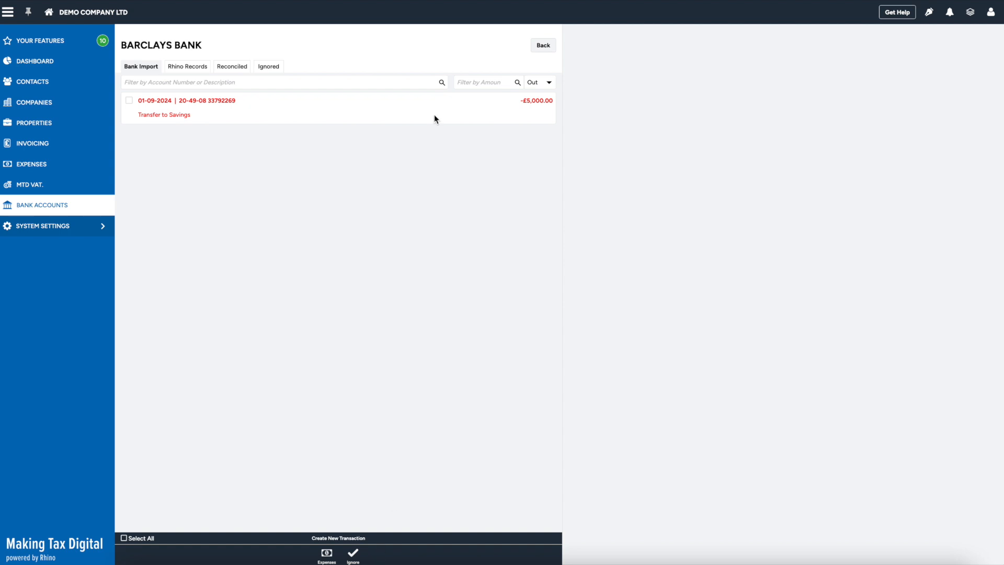
left_click(548, 83)
left_click(542, 72)
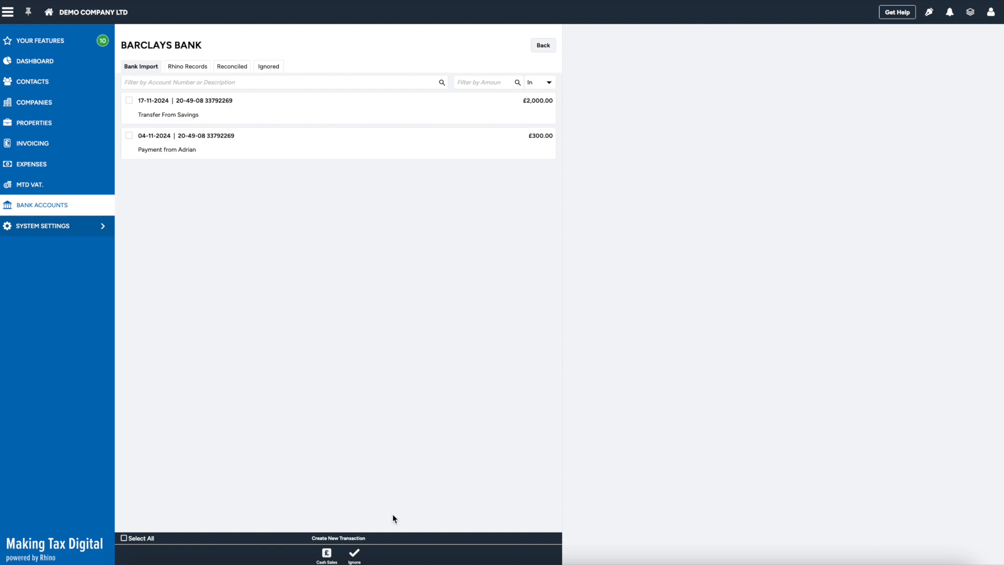